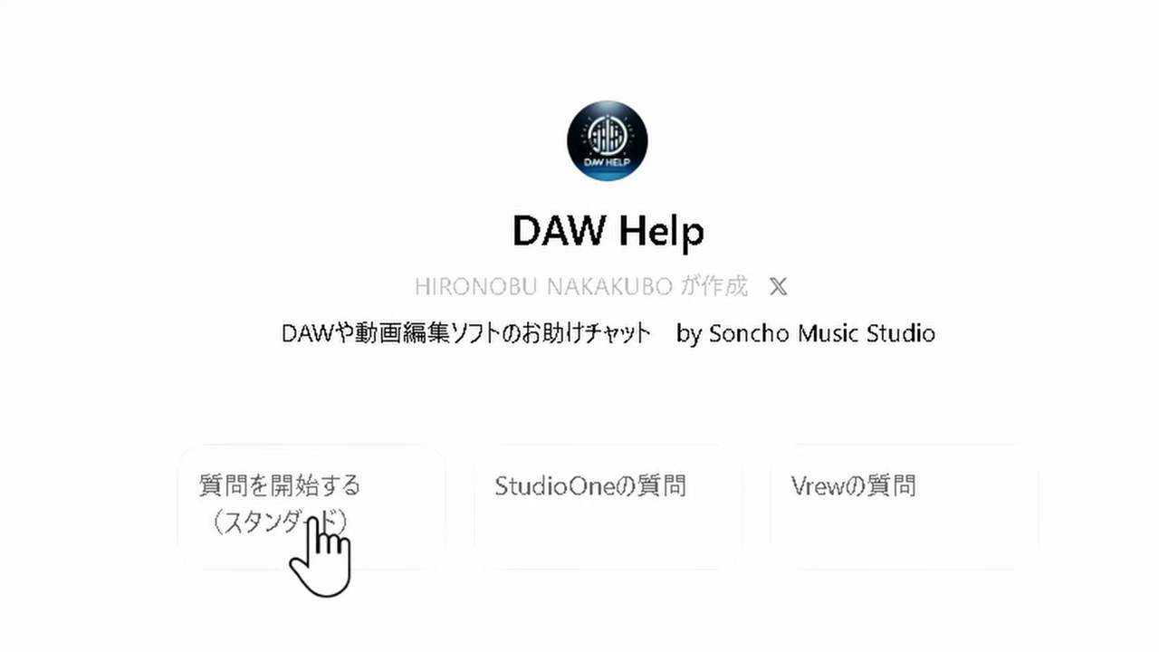
Start a standard DAW Help question chat from the 質問を開始する（スタンダード） starter card
{"action": "left_click", "coordinate": [319, 559]}
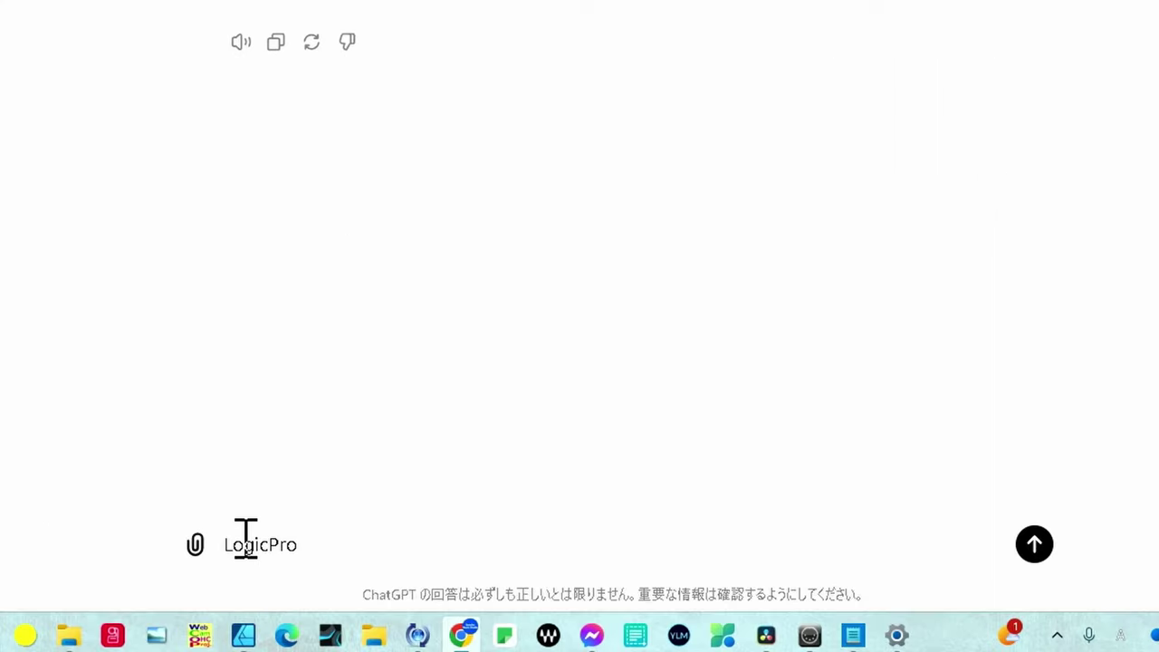
Reply 'LogicPro 11' to name the software the question concerns
{"action": "type", "text": "11"}
{"action": "key", "text": "Return"}
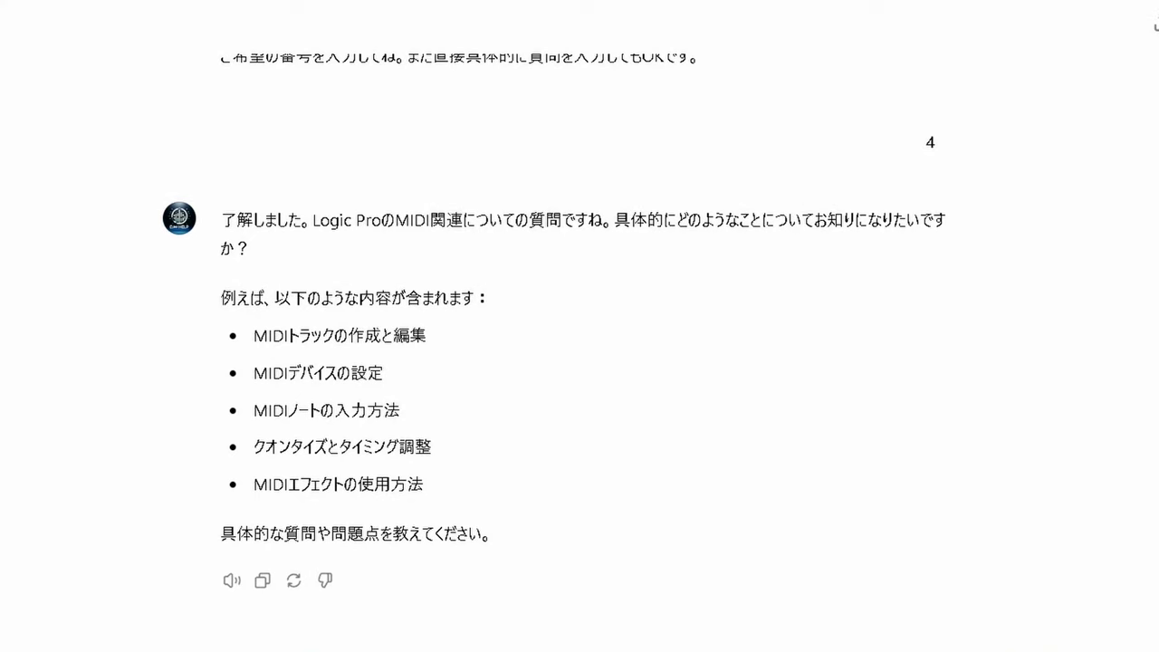
Ask DAW Help 'MIDIを鍵盤以外で打ち込むには' about entering MIDI without a keyboard
{"action": "type", "text": "MID"}
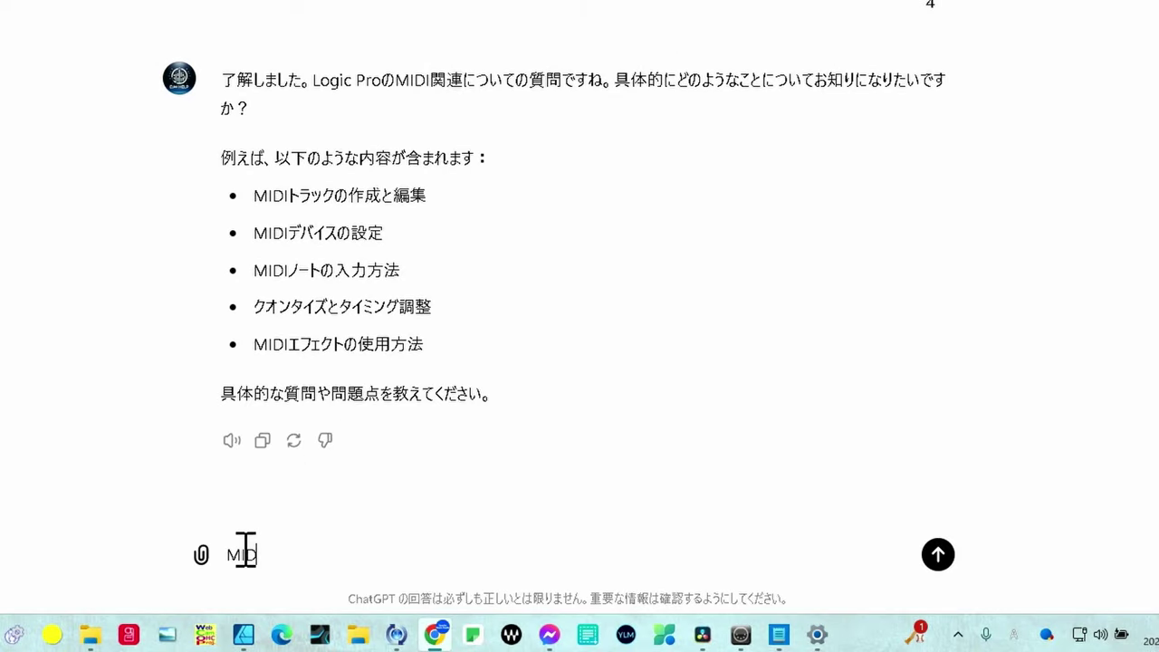
{"action": "type", "text": "Iwo"}
{"action": "key", "text": "BackSpace"}
{"action": "key", "text": "BackSpace"}
{"action": "key", "text": "Zenkaku_Hankaku"}
{"action": "type", "text": "wo"}
{"action": "key", "text": "Return"}
{"action": "type", "text": "kenbann"}
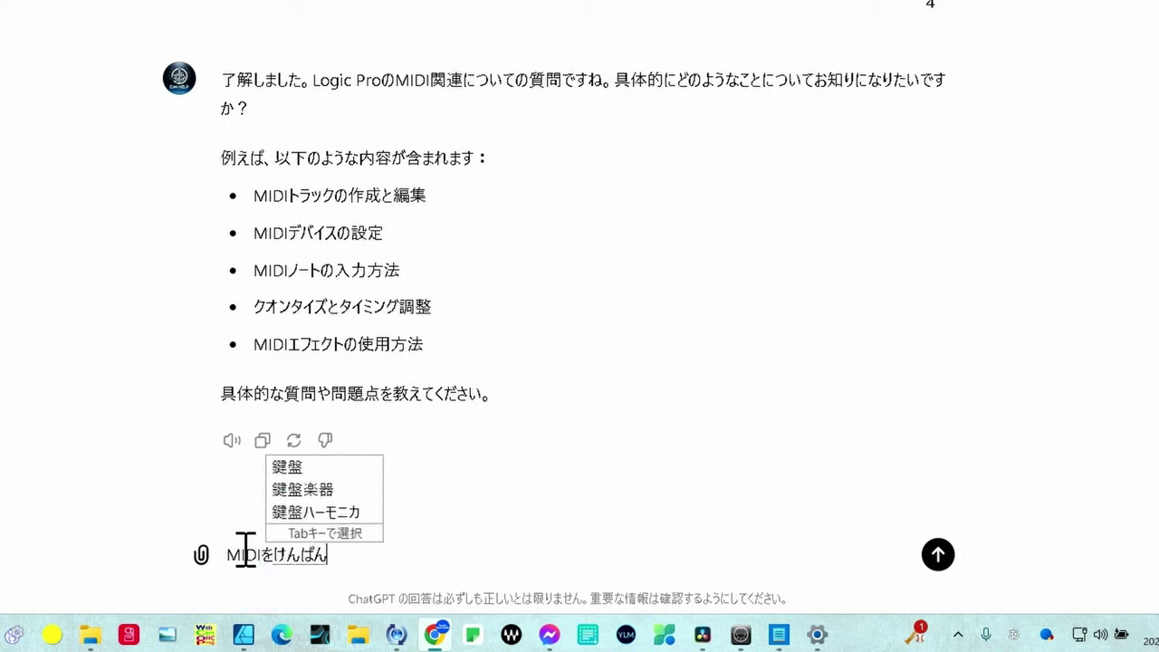
{"action": "type", "text": "igaide"}
{"action": "key", "text": "space"}
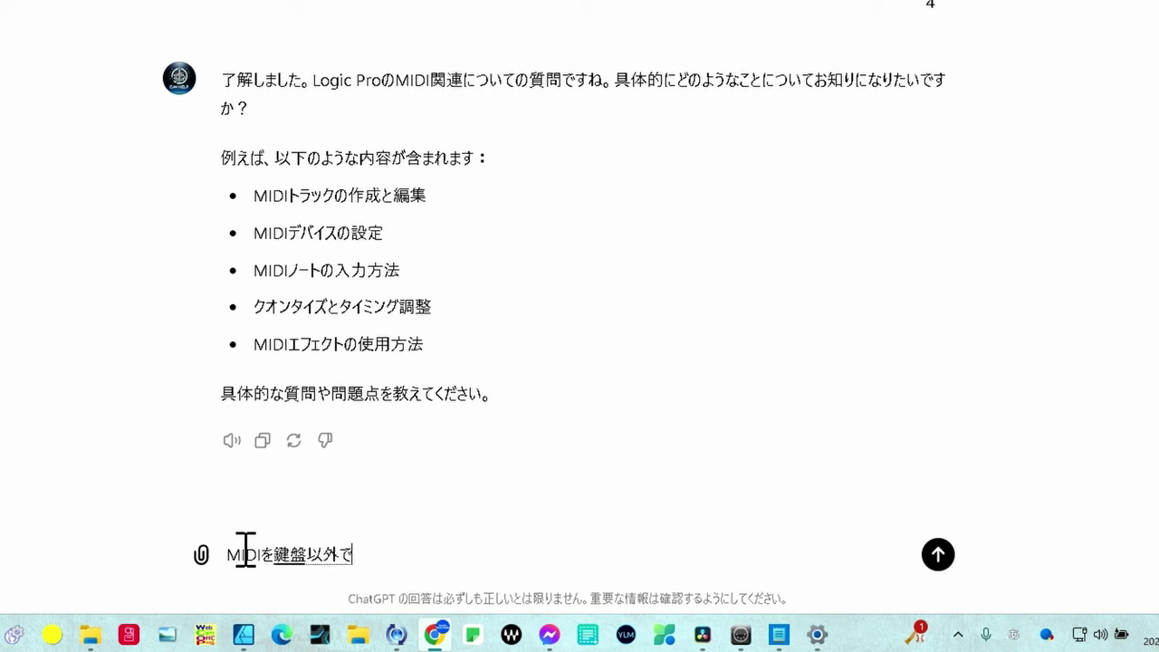
{"action": "key", "text": "Return"}
{"action": "type", "text": "utiko"}
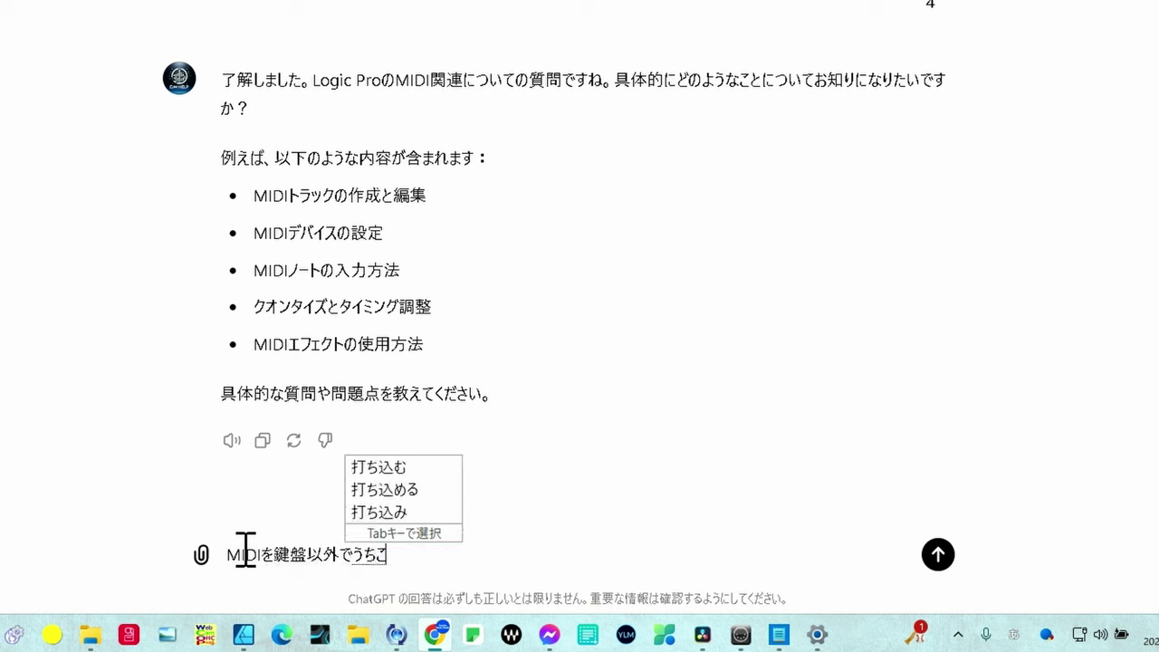
{"action": "type", "text": "muniha"}
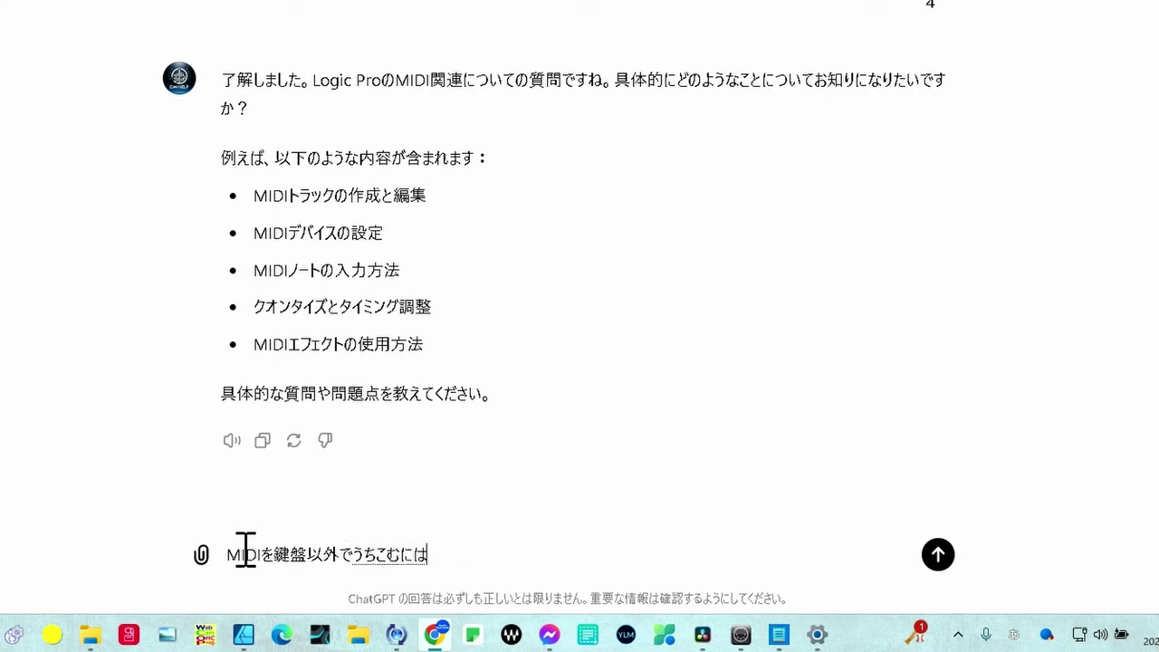
{"action": "key", "text": "space"}
{"action": "key", "text": "Return"}
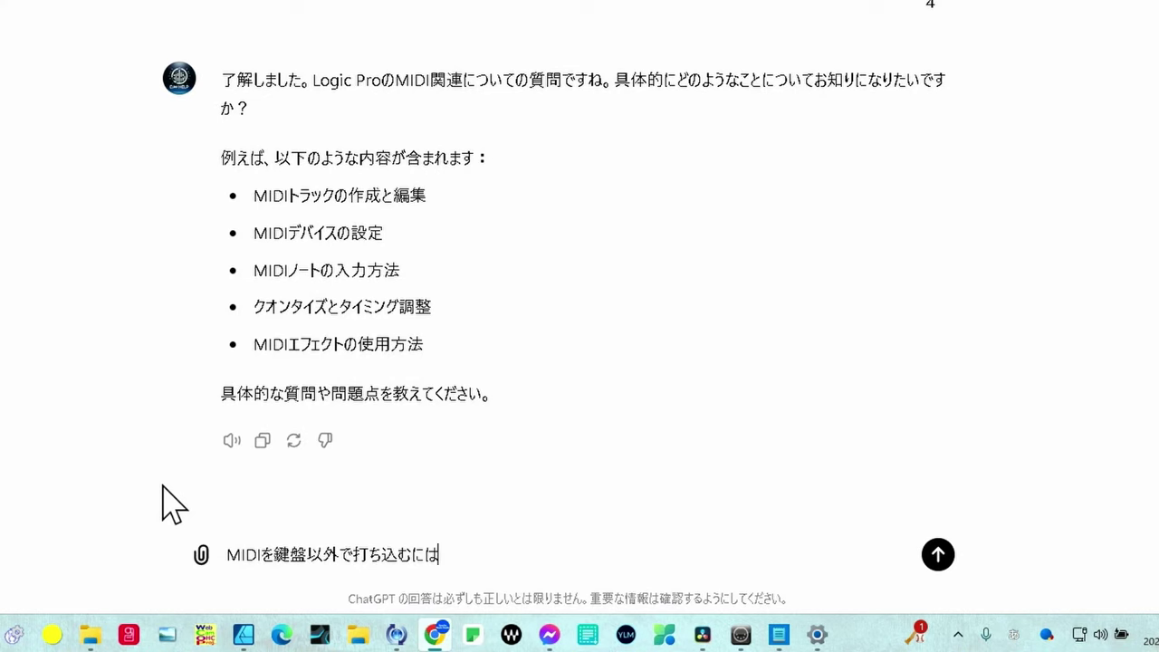
{"action": "key", "text": "Return"}
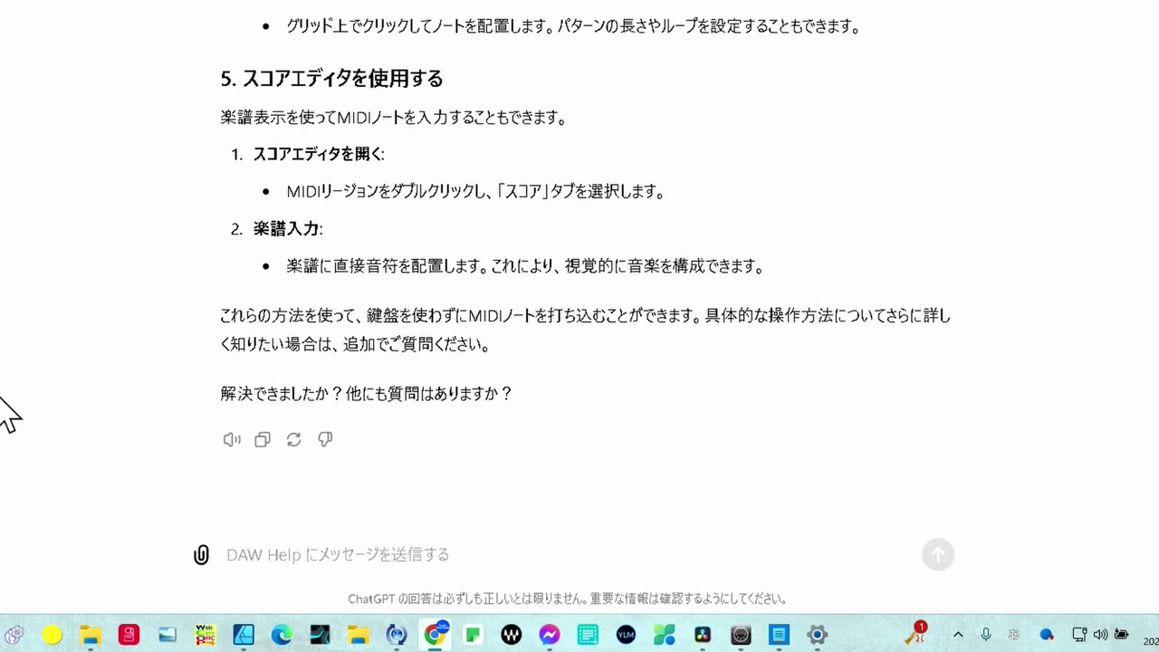
Scroll through methods 1–5 of the reply, down to the score editor method
{"action": "scroll", "coordinate": [0, 416], "scroll_direction": "up", "scroll_amount": 15}
{"action": "scroll", "coordinate": [0, 416], "scroll_direction": "down", "scroll_amount": 1}
{"action": "scroll", "coordinate": [0, 416], "scroll_direction": "down", "scroll_amount": 1}
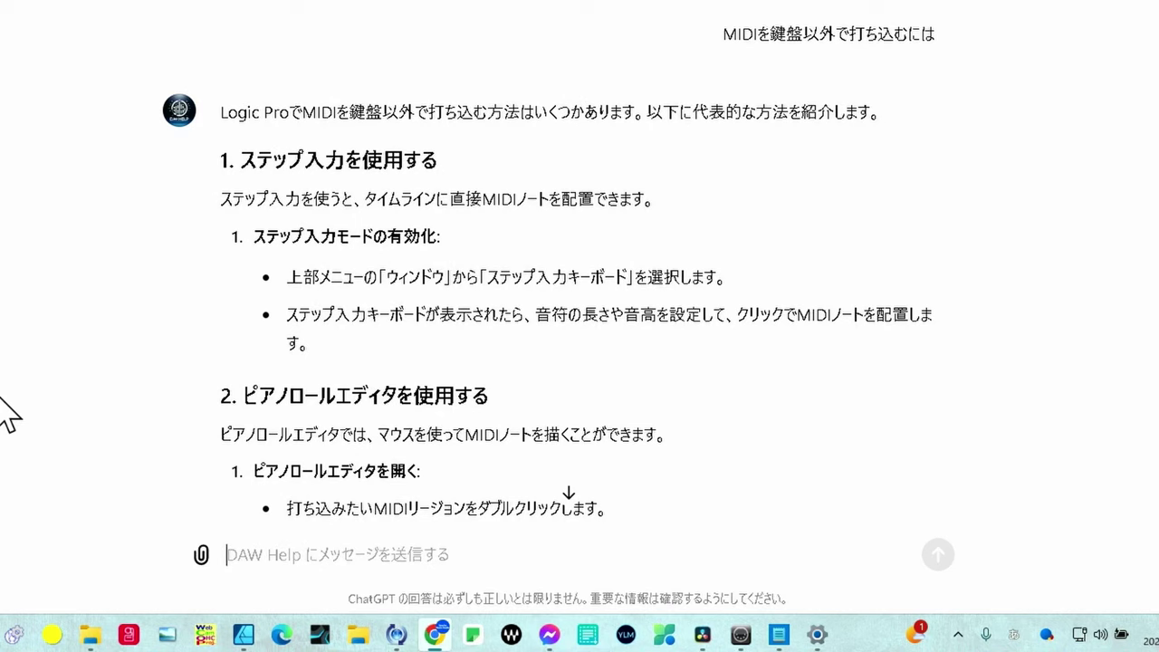
{"action": "scroll", "coordinate": [7, 416], "scroll_direction": "down", "scroll_amount": 2}
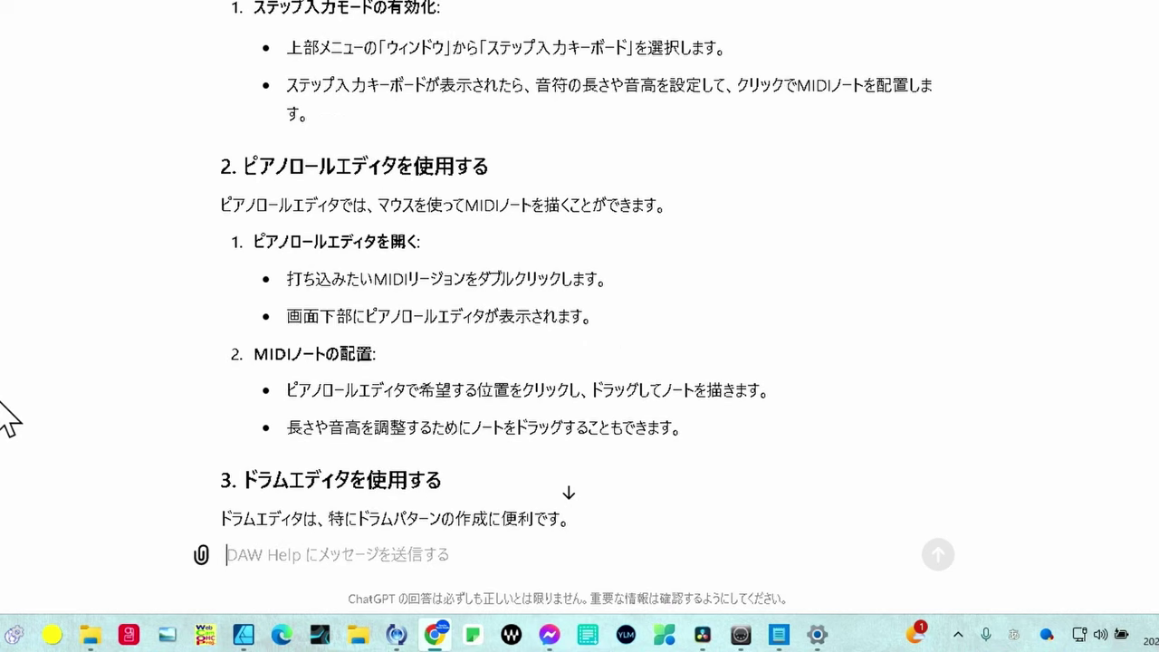
{"action": "scroll", "coordinate": [7, 417], "scroll_direction": "down", "scroll_amount": 2}
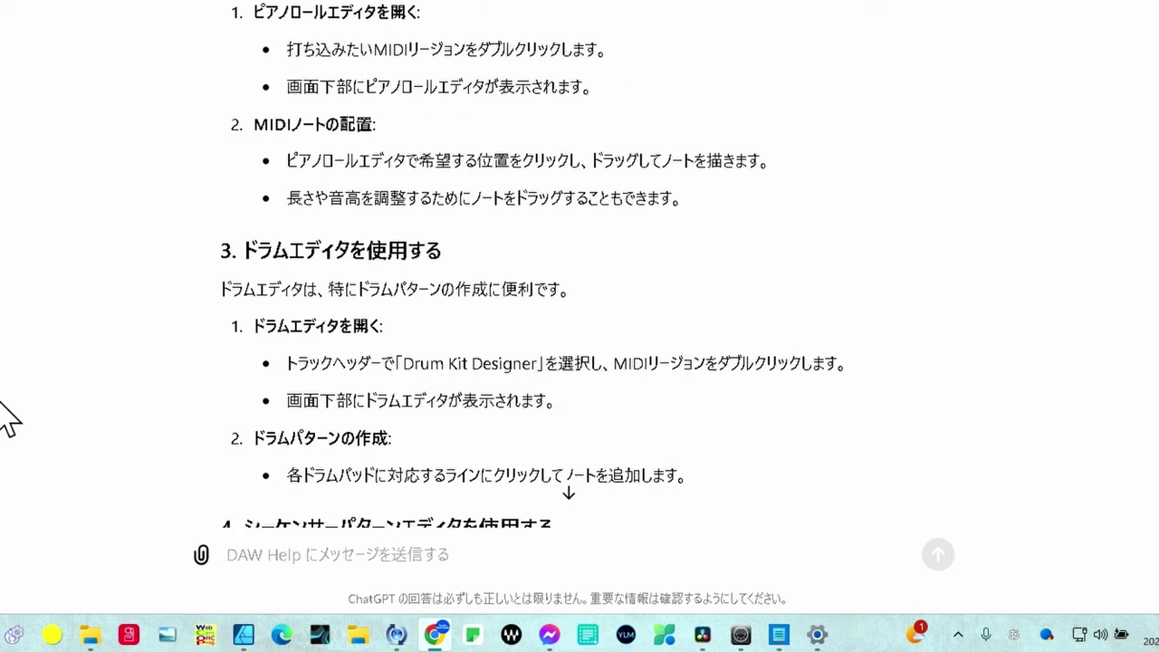
{"action": "scroll", "coordinate": [7, 417], "scroll_direction": "down", "scroll_amount": 1}
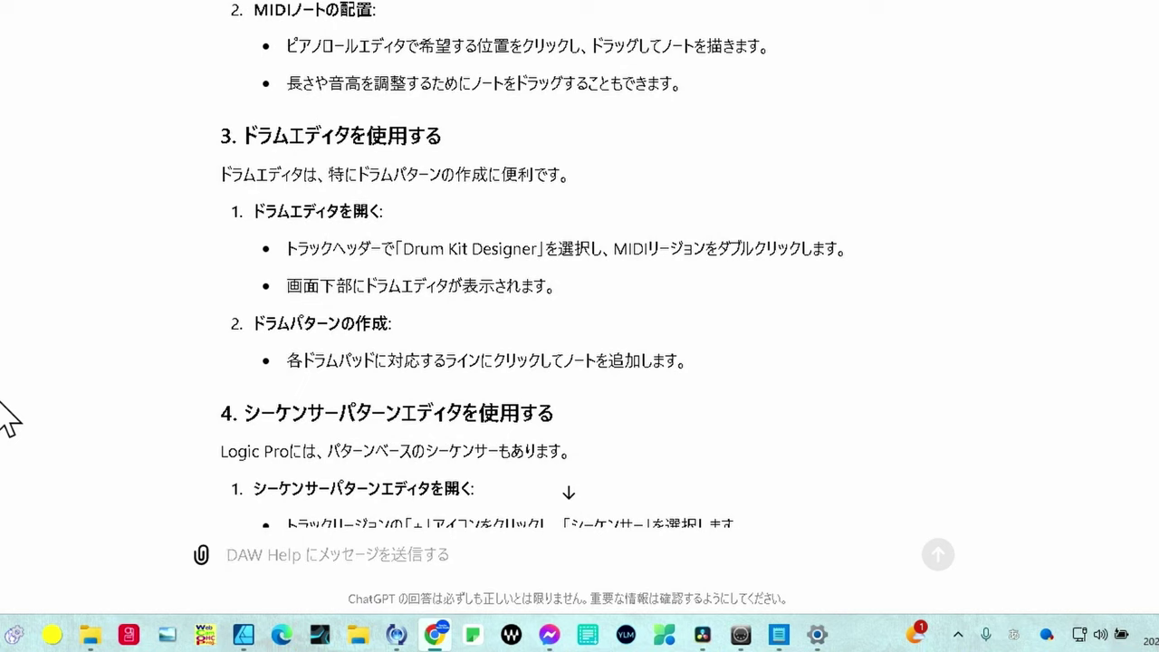
{"action": "scroll", "coordinate": [2, 417], "scroll_direction": "down", "scroll_amount": 3}
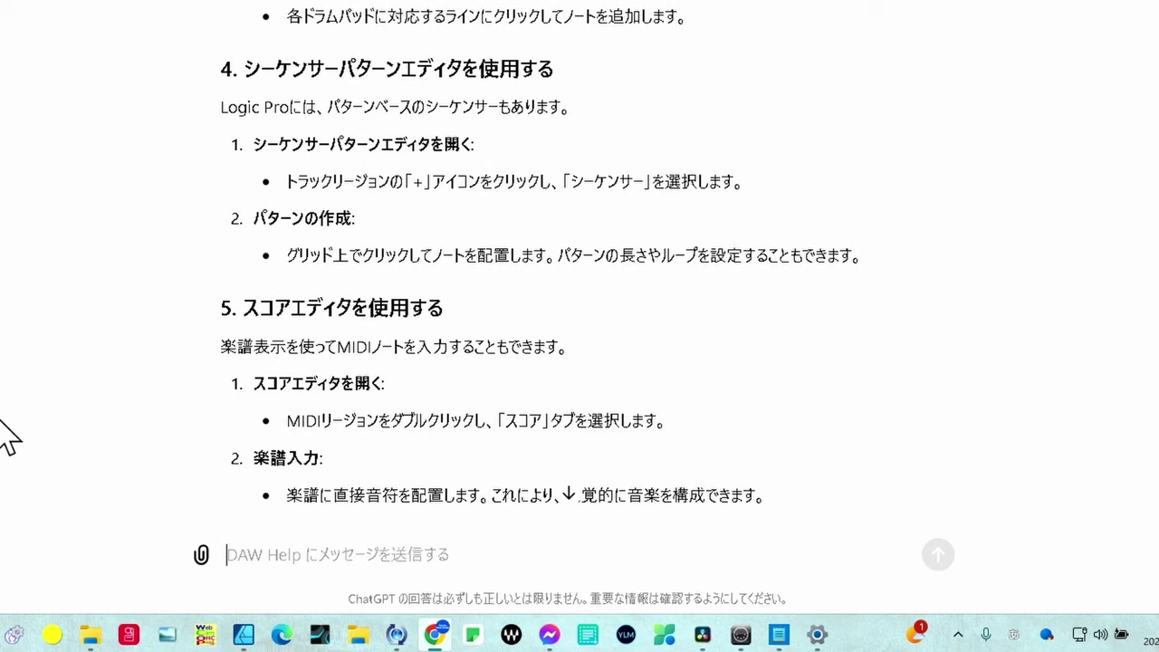
Draft the follow-up 'バージョン10と11の違いは どこかありますか' without sending it
{"action": "scroll", "coordinate": [16, 484], "scroll_direction": "down", "scroll_amount": 3}
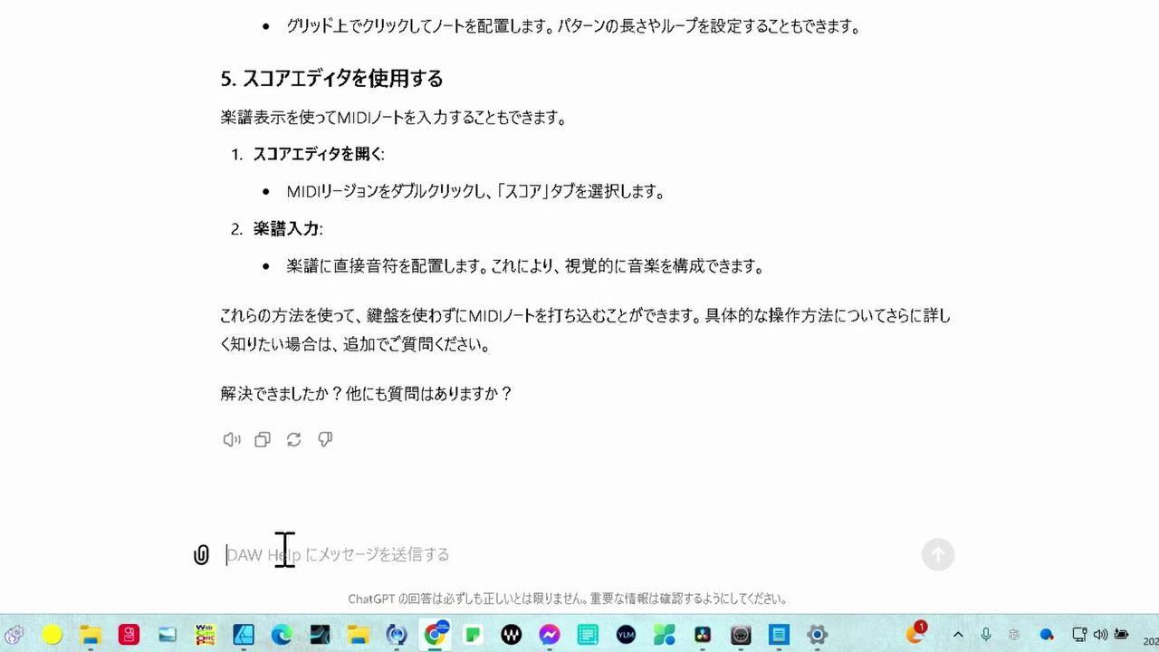
{"action": "type", "text": "バージョン10と11の違いは　どこかありますか"}
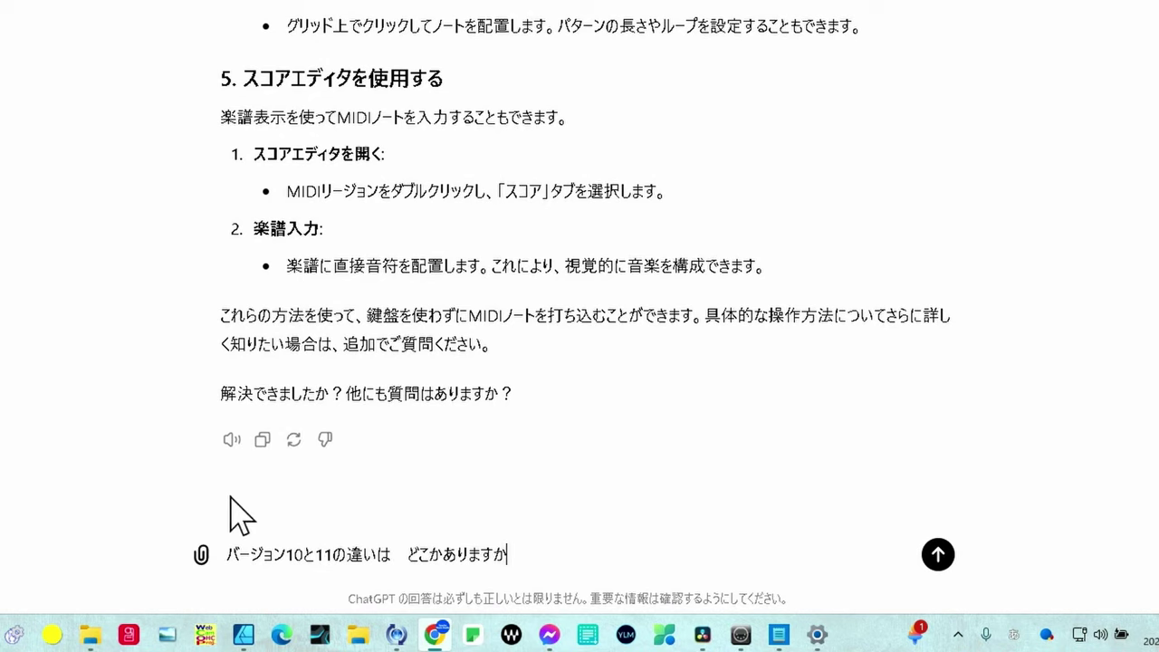
Send the version 10 vs 11 question and read the reply saying no version 11 exists
{"action": "left_click", "coordinate": [938, 554]}
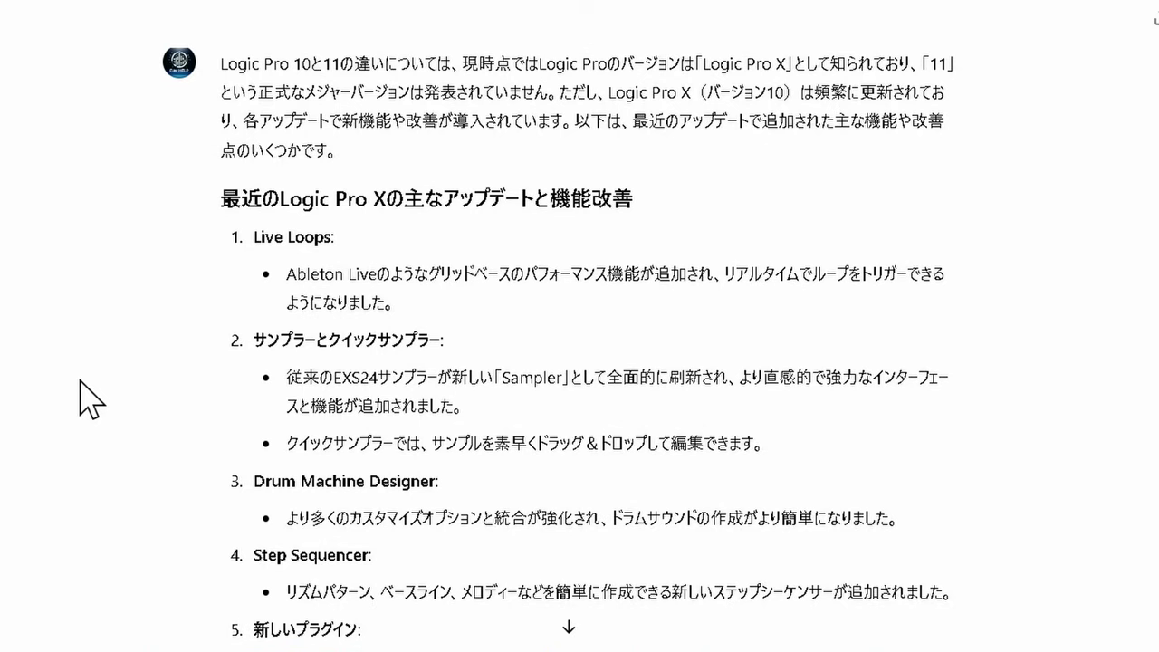
{"action": "scroll", "coordinate": [90, 398], "scroll_direction": "down", "scroll_amount": 5}
{"action": "scroll", "coordinate": [90, 398], "scroll_direction": "down", "scroll_amount": 5}
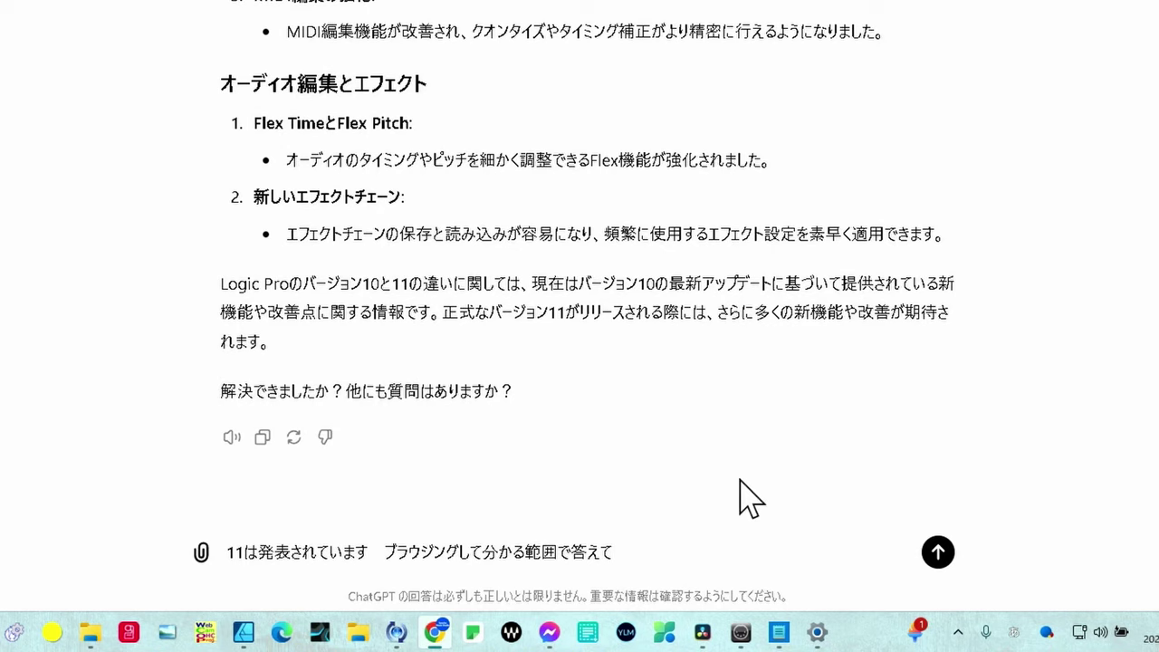
Send the browse request and get Logic Pro 11 features like Session Players and Stem Splitter
{"action": "left_click", "coordinate": [930, 563]}
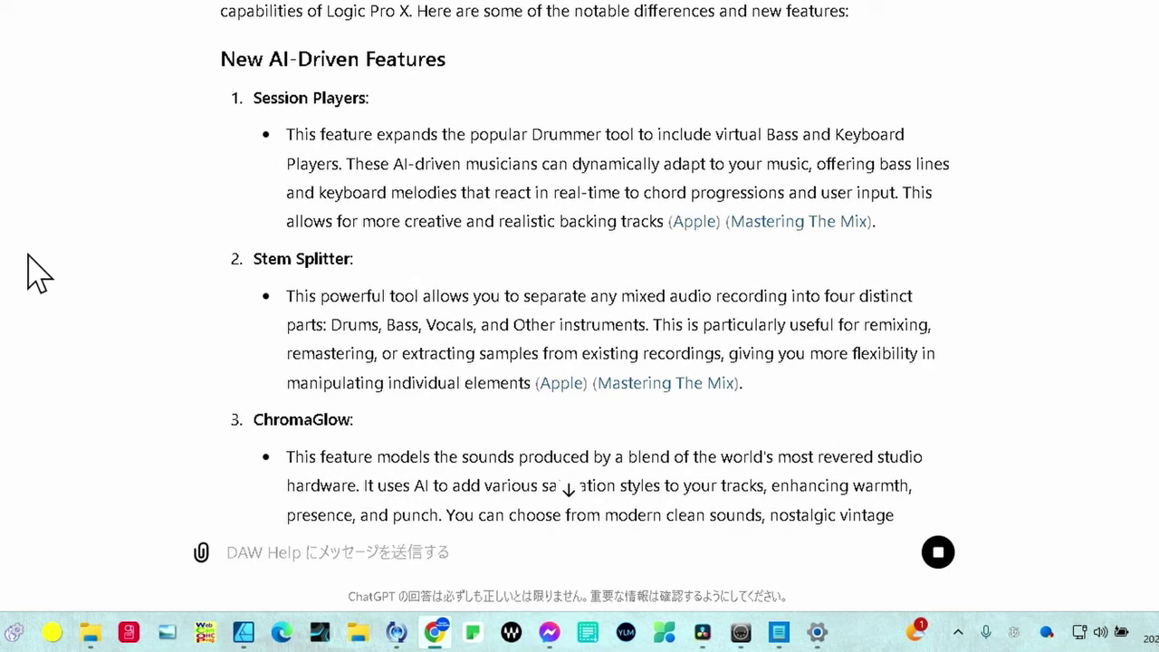
{"action": "left_click", "coordinate": [248, 549]}
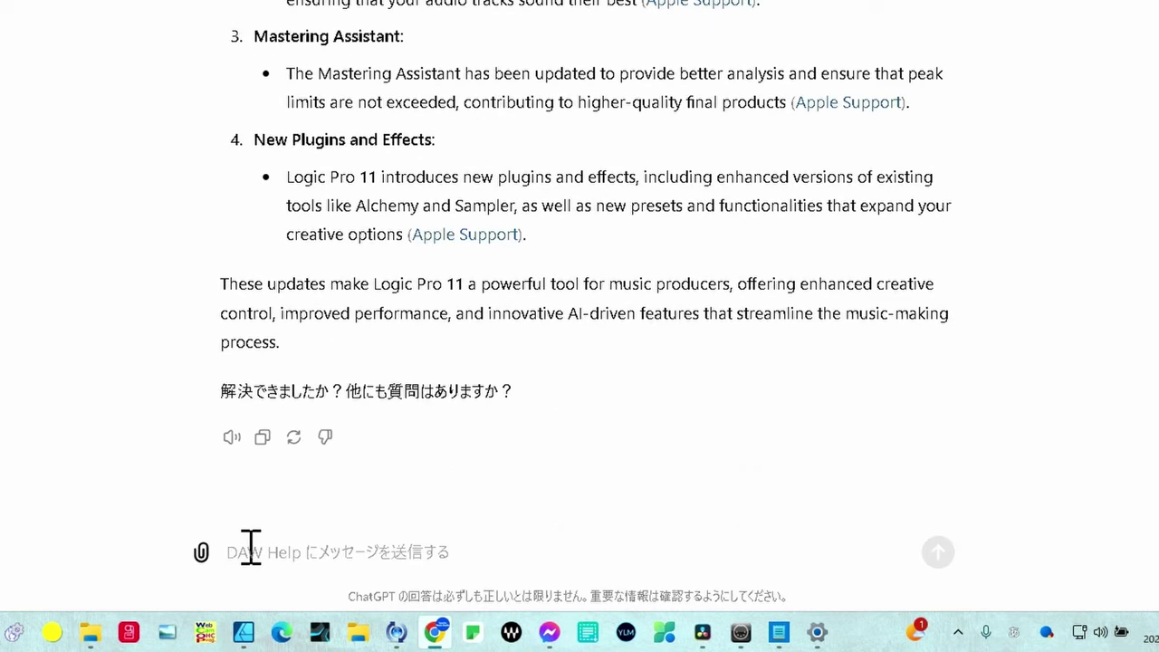
Request the answer '日本語で' and read the Japanese reply on Logic Pro 11 features
{"action": "type", "text": "ni"}
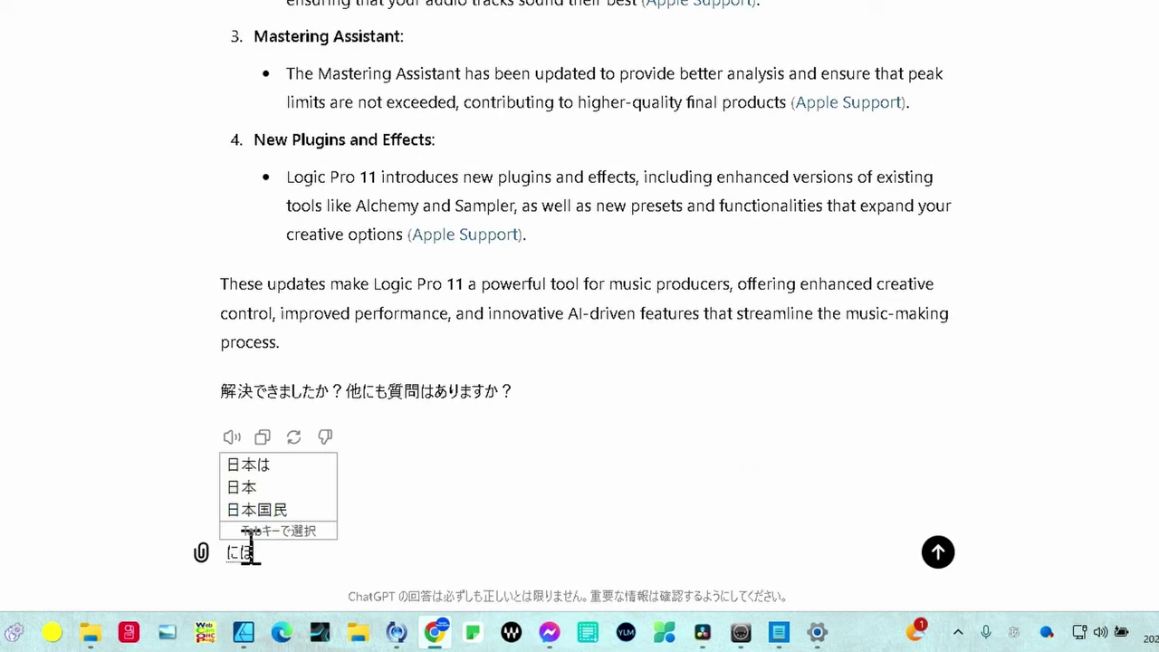
{"action": "type", "text": "hongode"}
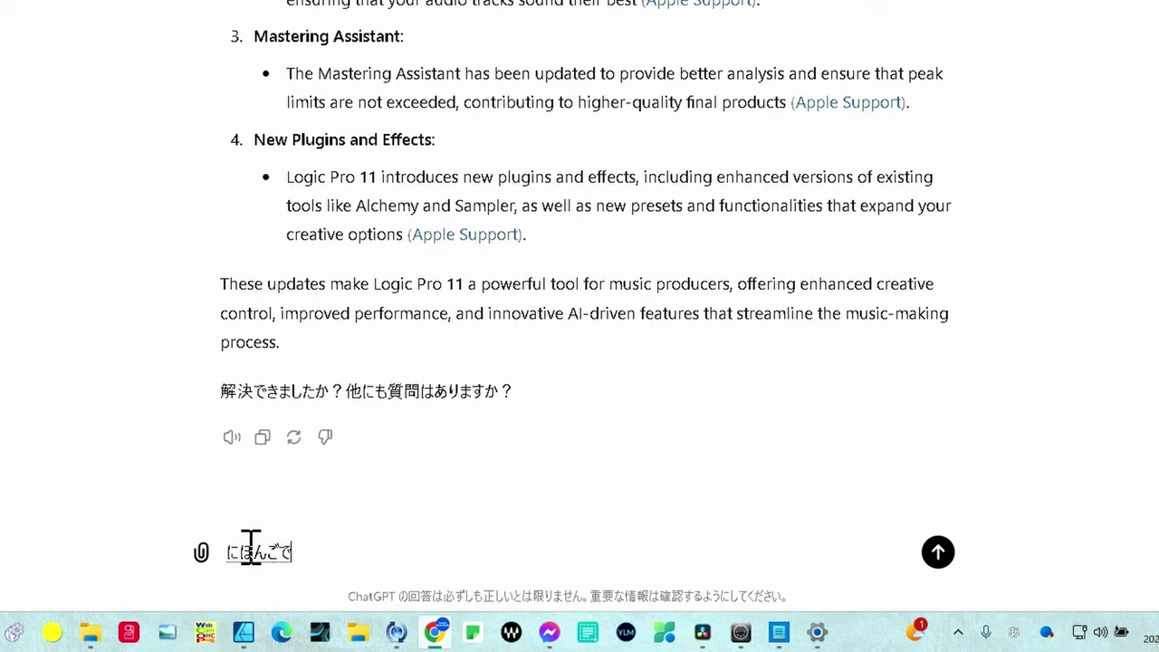
{"action": "key", "text": "space"}
{"action": "key", "text": "Return"}
{"action": "key", "text": "Return"}
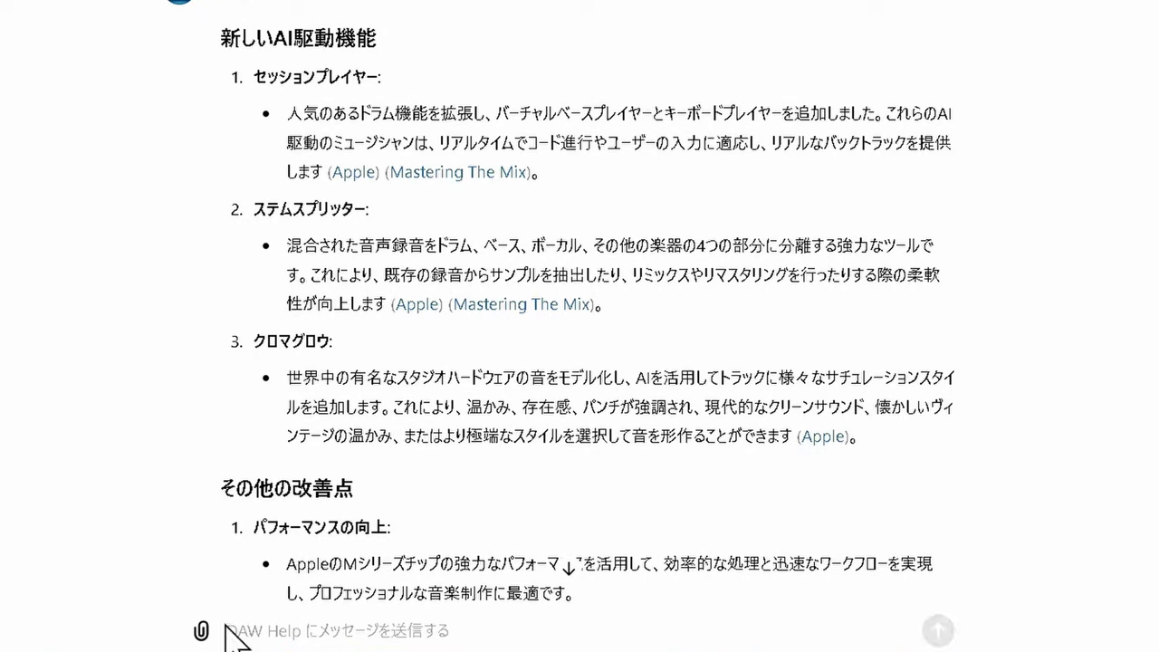
{"action": "scroll", "coordinate": [136, 428], "scroll_direction": "down", "scroll_amount": 5}
{"action": "scroll", "coordinate": [136, 427], "scroll_direction": "down", "scroll_amount": 5}
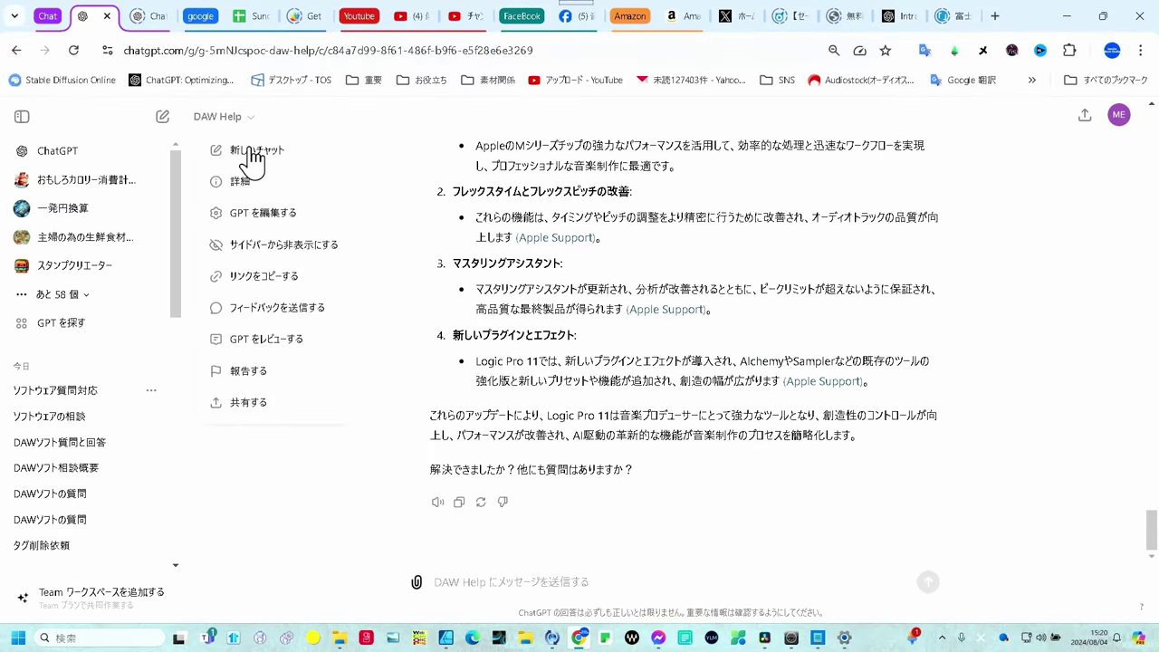
Open a new DAW Help chat and begin a standard question session
{"action": "left_click", "coordinate": [255, 151]}
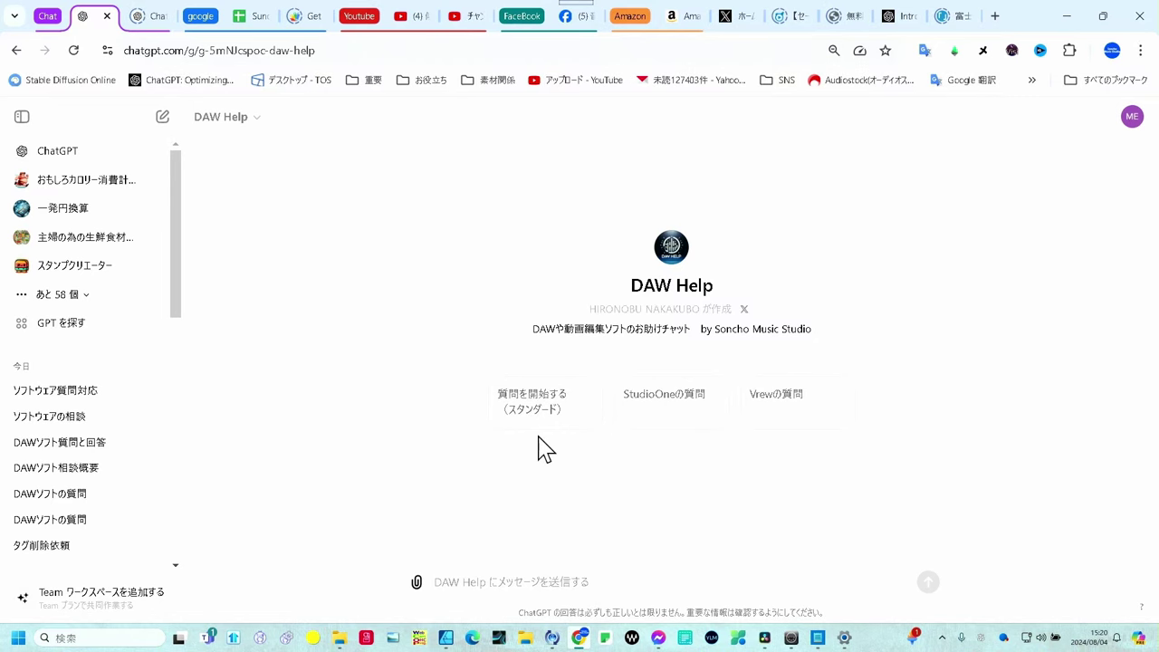
{"action": "left_click", "coordinate": [544, 418]}
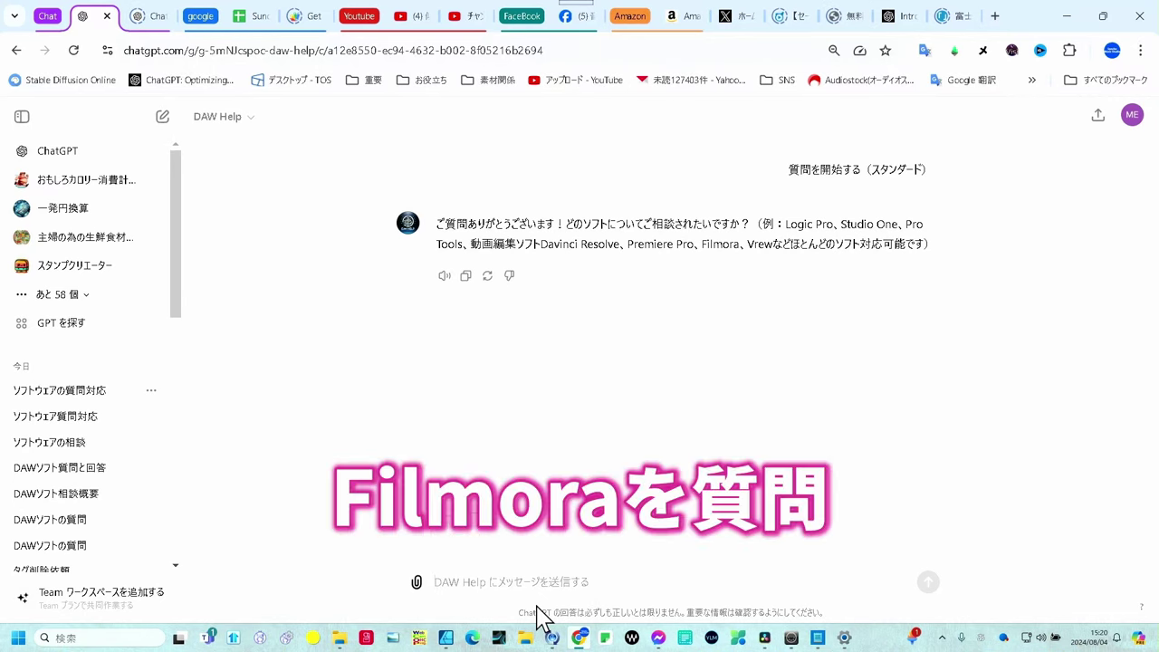
Answer 'Filmora', then draft 'オーディオのオートメーションの方法を知りたい' as the next question
{"action": "type", "text": "Film"}
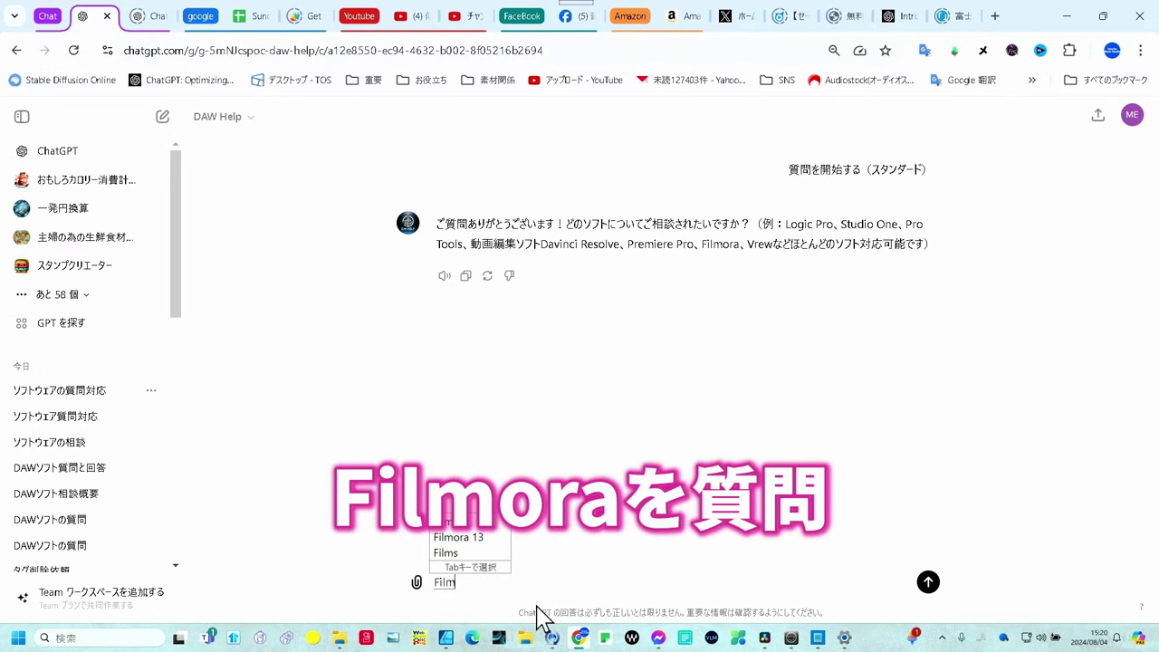
{"action": "type", "text": "ora"}
{"action": "key", "text": "Return"}
{"action": "key", "text": "Return"}
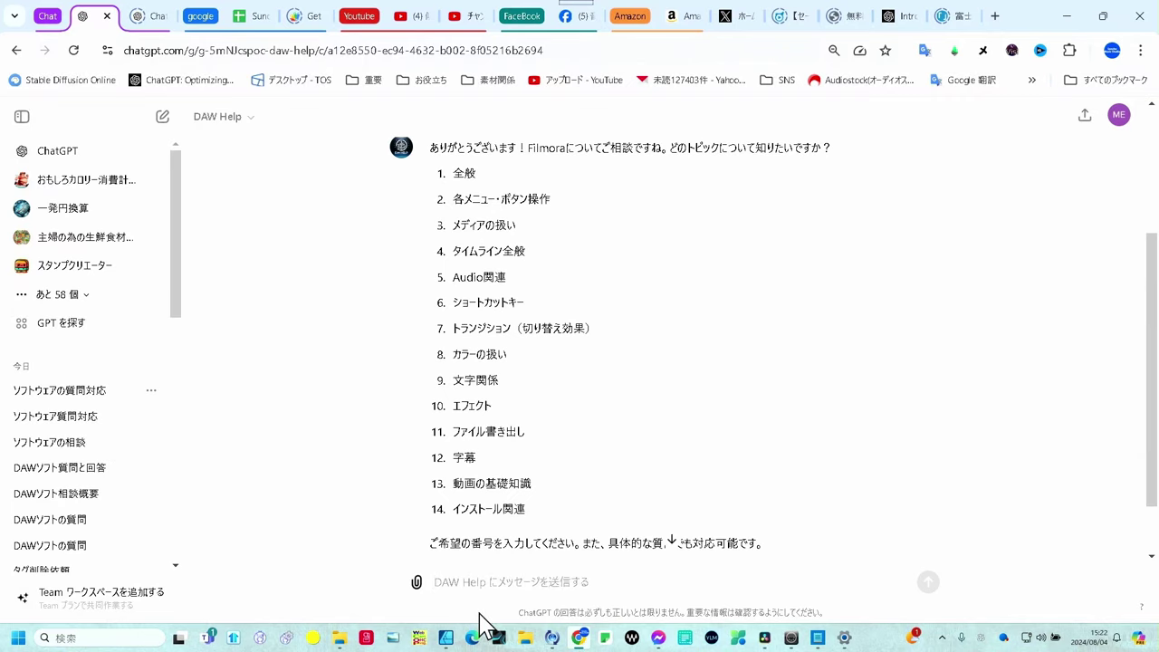
{"action": "type", "text": "オーディオのオートメーションの方法を知りたい"}
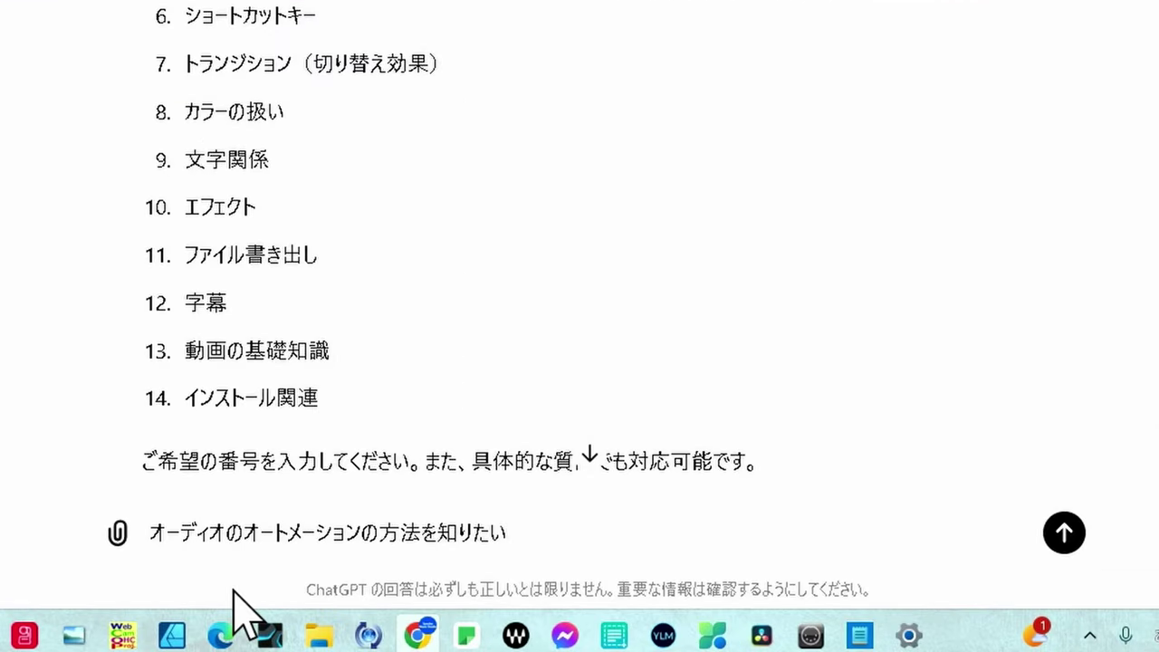
Submit the Filmora audio automation question and read the 8-step keyframe guide in the reply
{"action": "left_click", "coordinate": [1064, 532]}
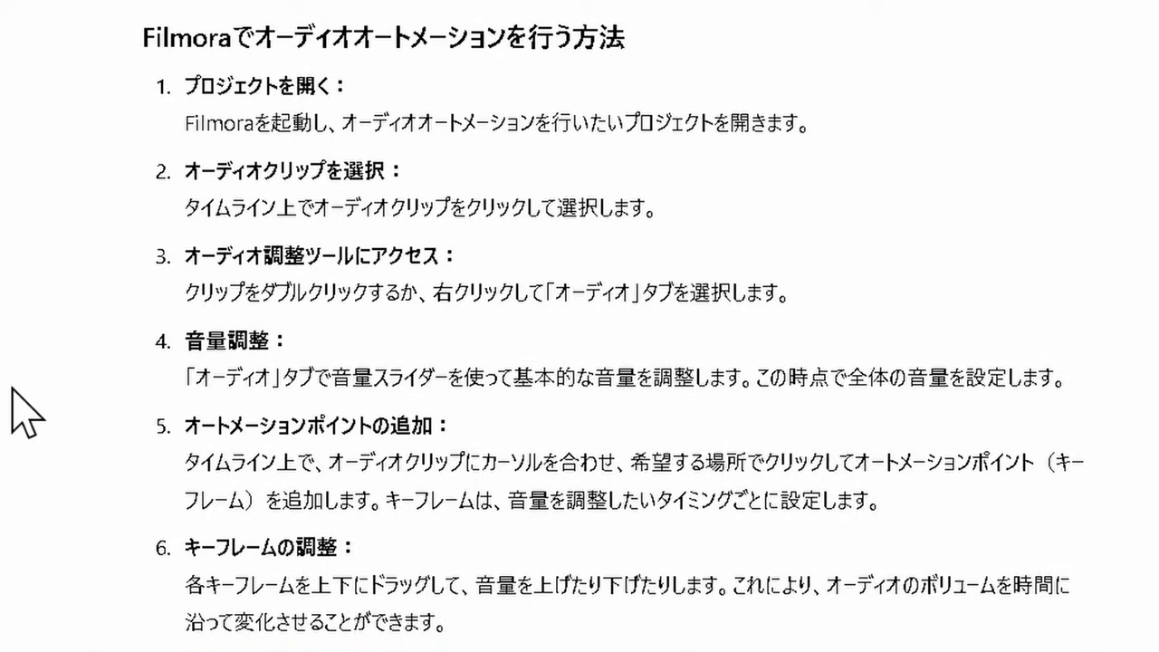
{"action": "scroll", "coordinate": [12, 389], "scroll_direction": "down", "scroll_amount": 3}
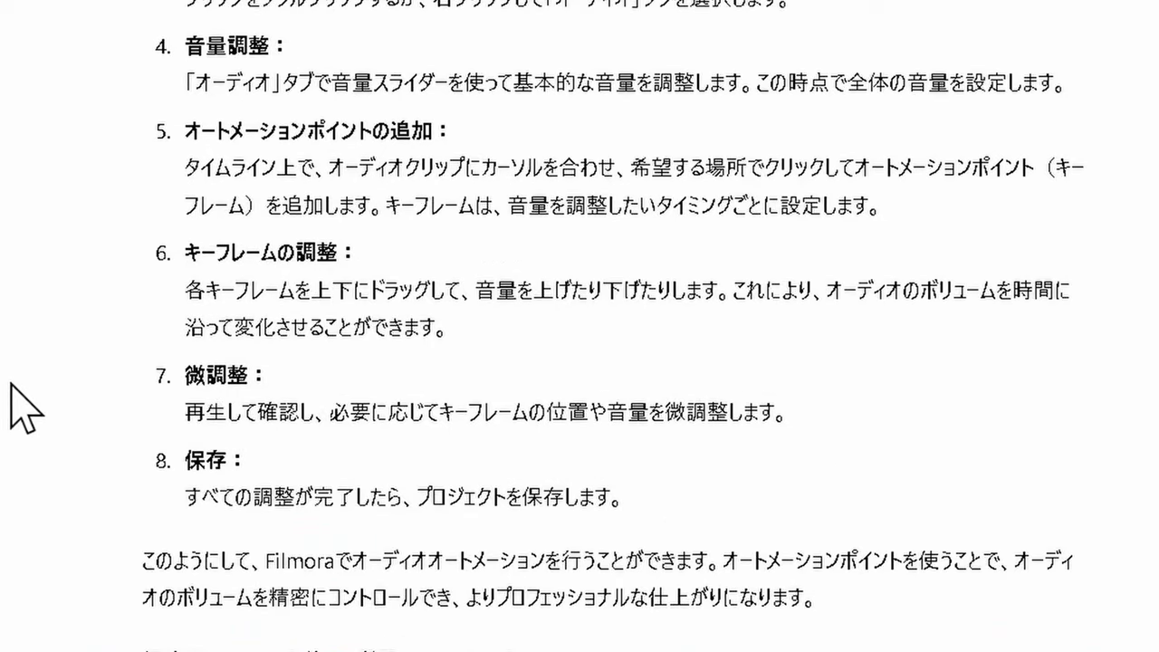